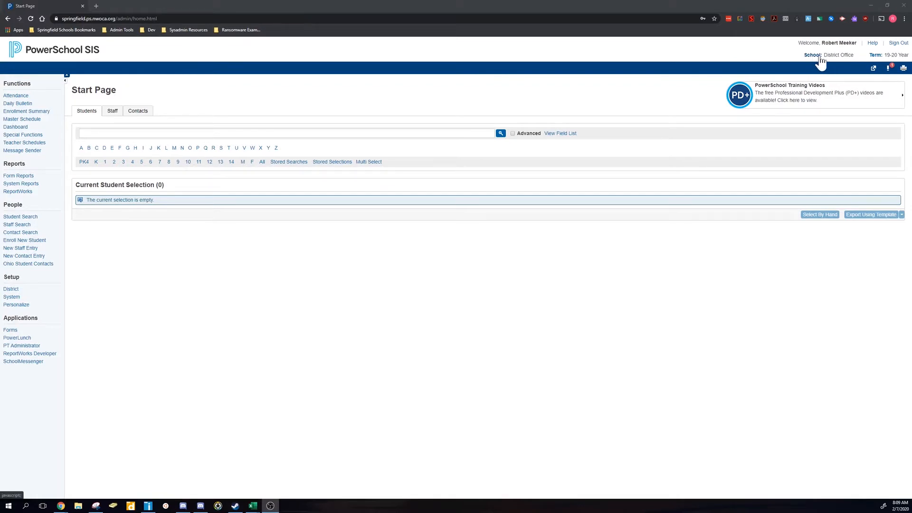
- Switch to Springfield High School and make the first listed teacher's T2 period 2(A) Painting 1 roster the current student selection
left_click(820, 57)
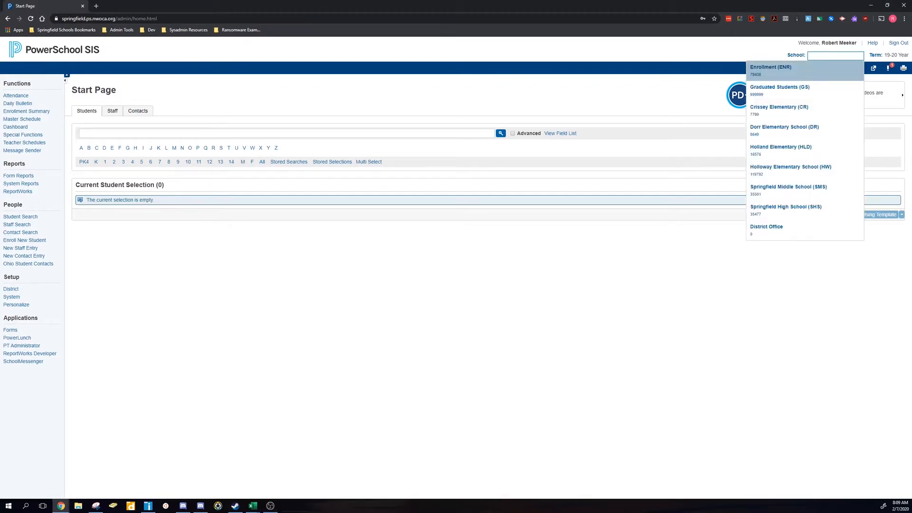
left_click(807, 212)
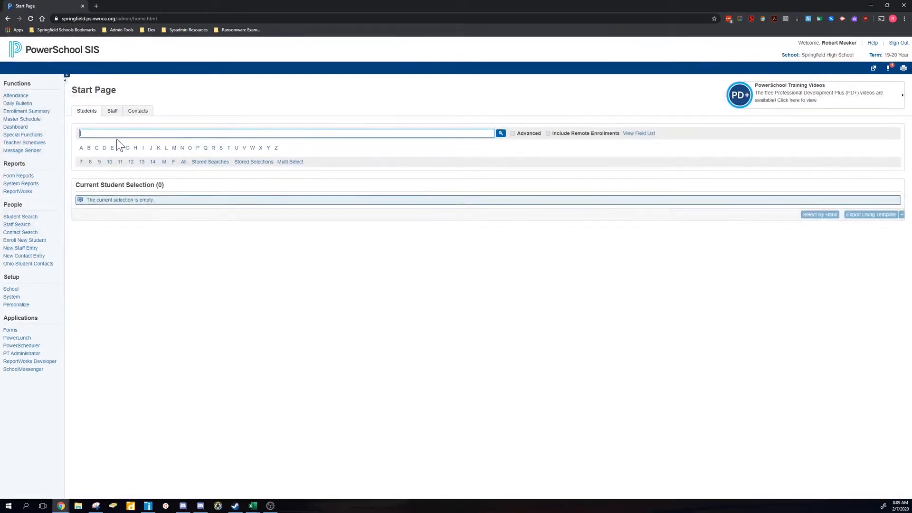
left_click(44, 144)
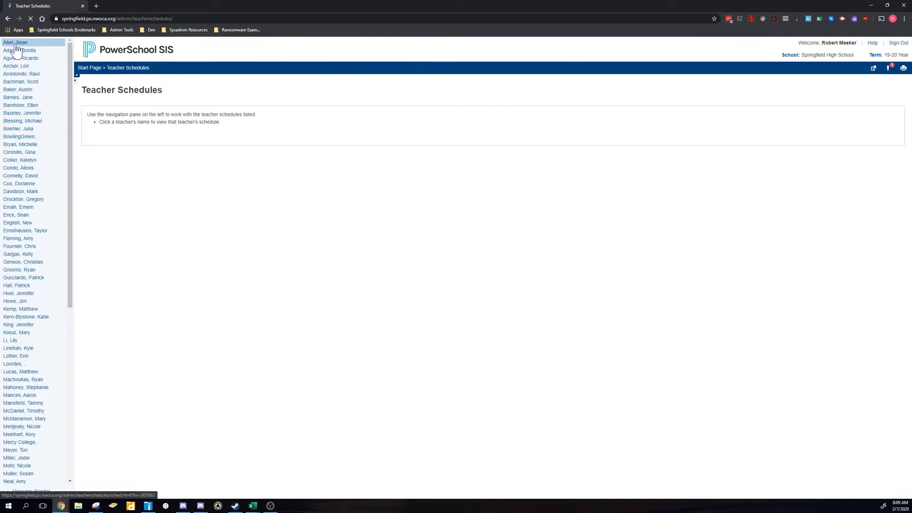
left_click(17, 44)
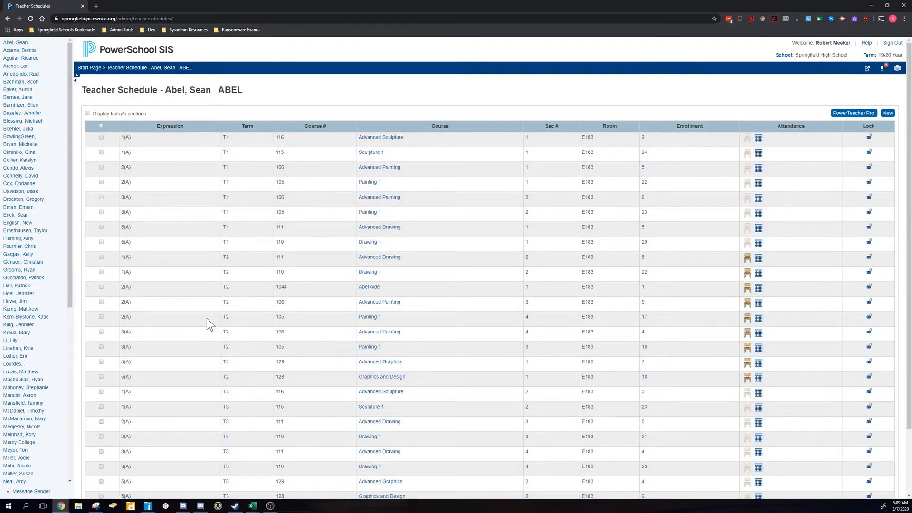
left_click(644, 318)
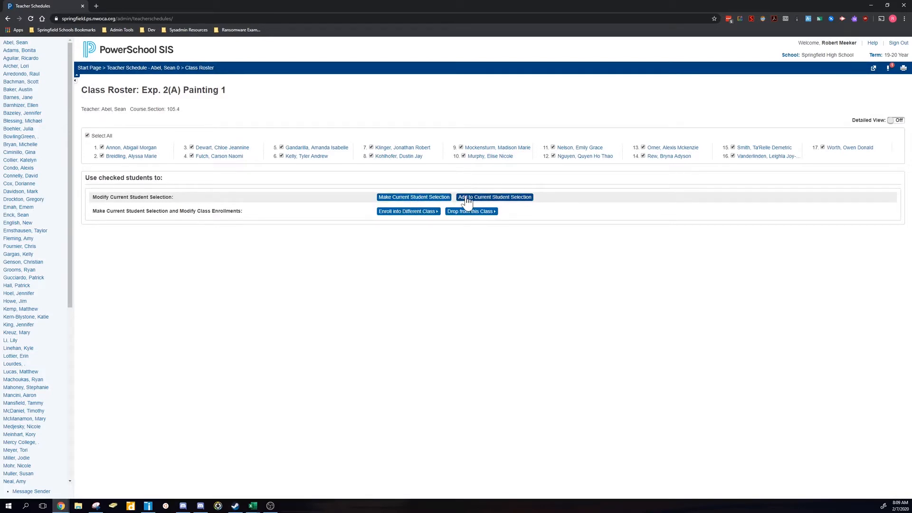
left_click(404, 198)
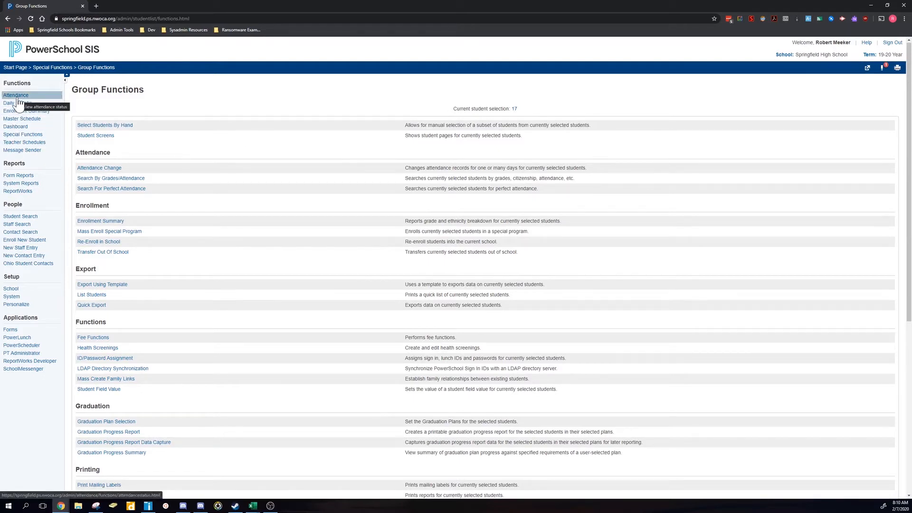
- Add the same teacher's T2 period 3(A) Painting 1 roster to the current student selection
left_click(24, 142)
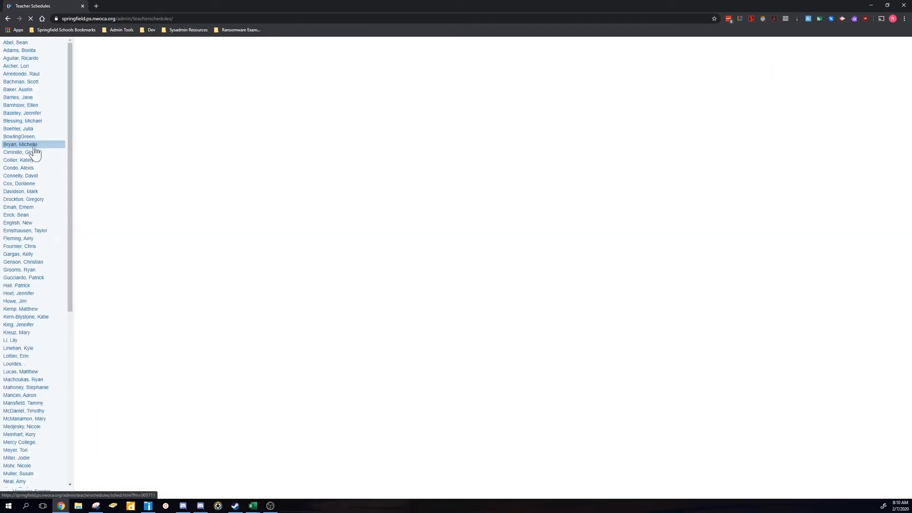
left_click(12, 43)
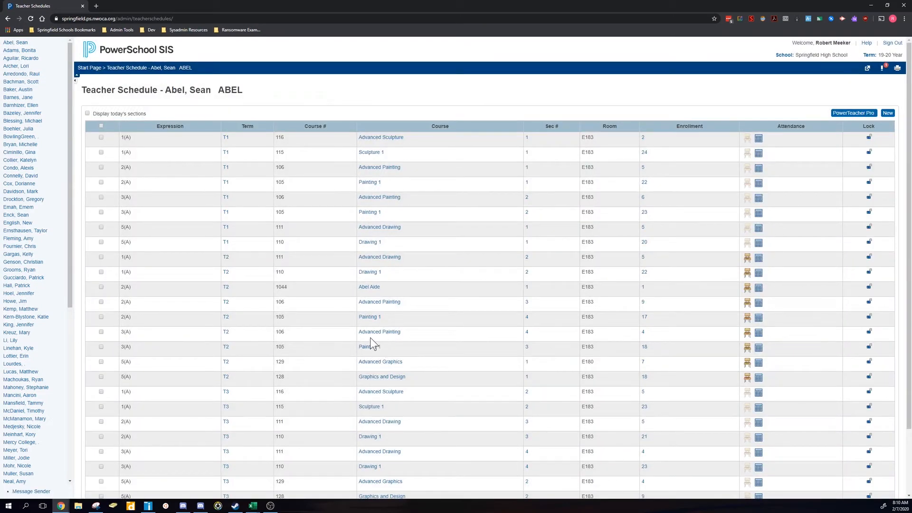
left_click(644, 348)
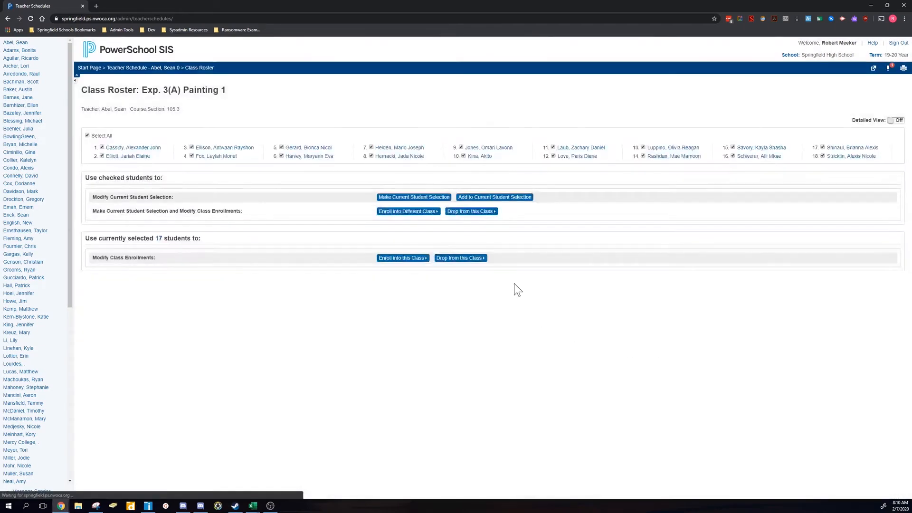
left_click(488, 199)
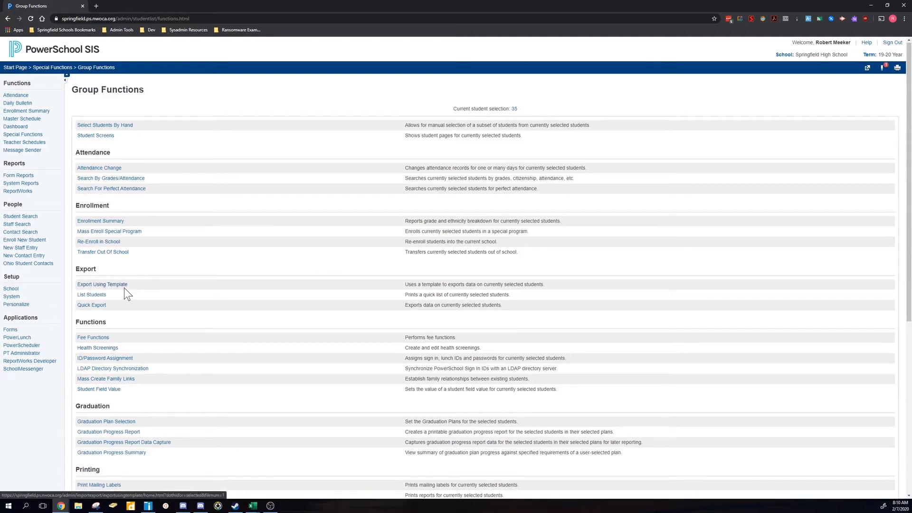
- Set the Quick Export fields for the selected students to First_name, Last_name, Grade_level and student_number
left_click(93, 306)
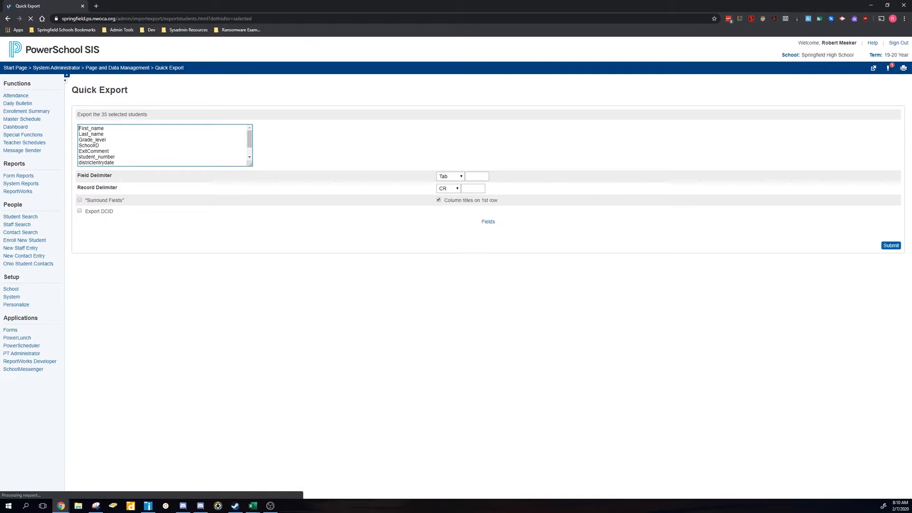
scroll(94, 127, "down", 1)
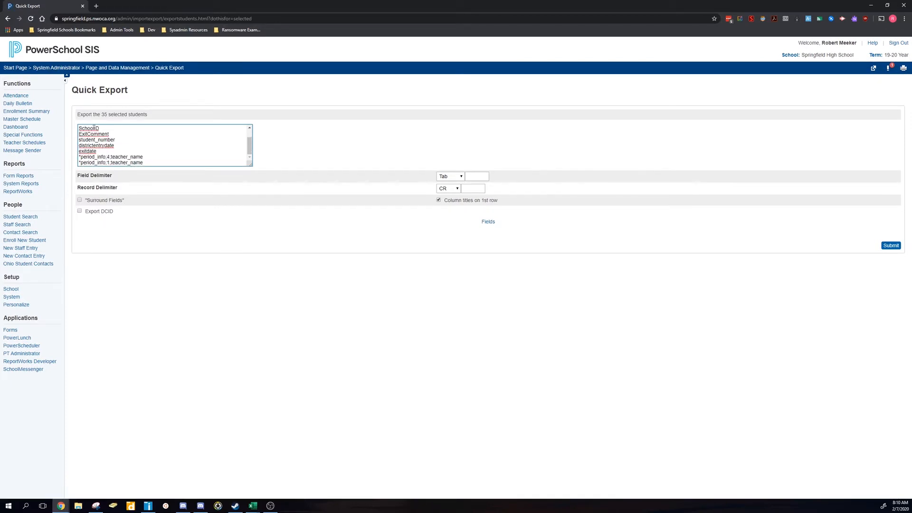
scroll(94, 127, "up", 1)
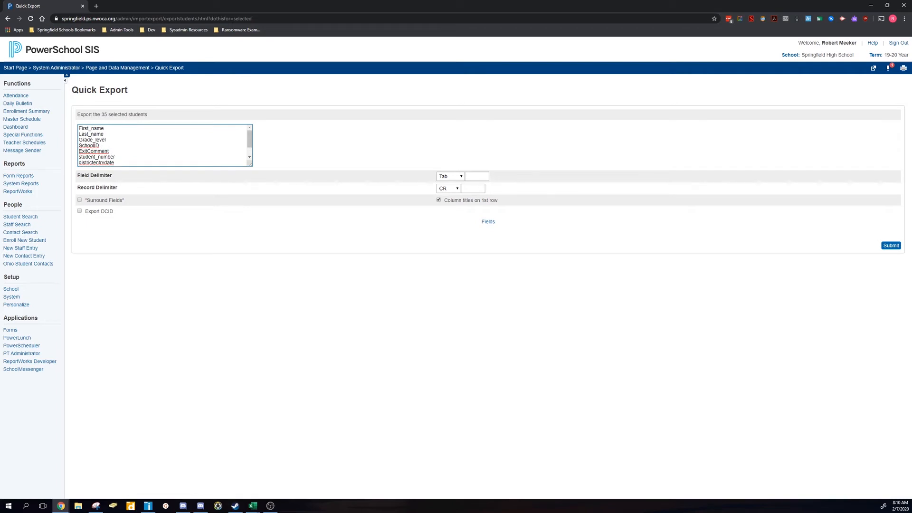
left_click_drag(79, 145, 161, 179)
key("BackSpace")
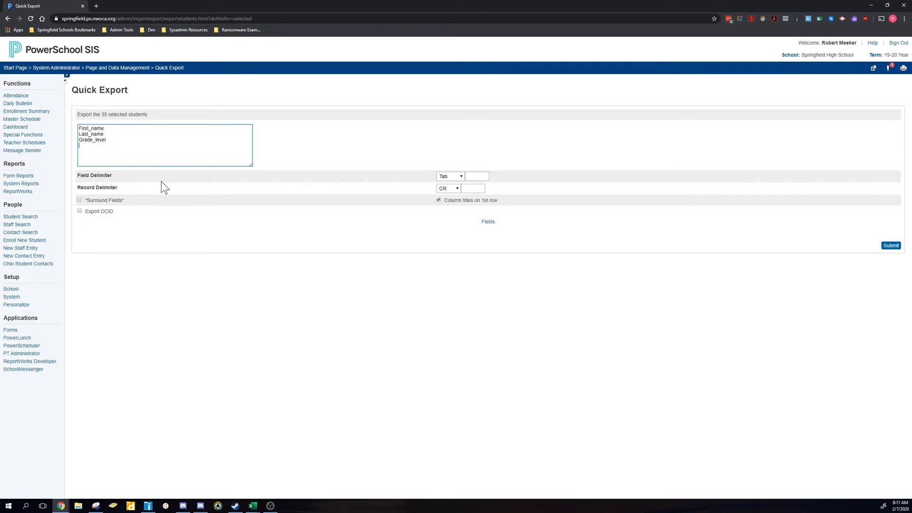
type("student_number")
double_click(91, 128)
left_click_drag(105, 134, 67, 151)
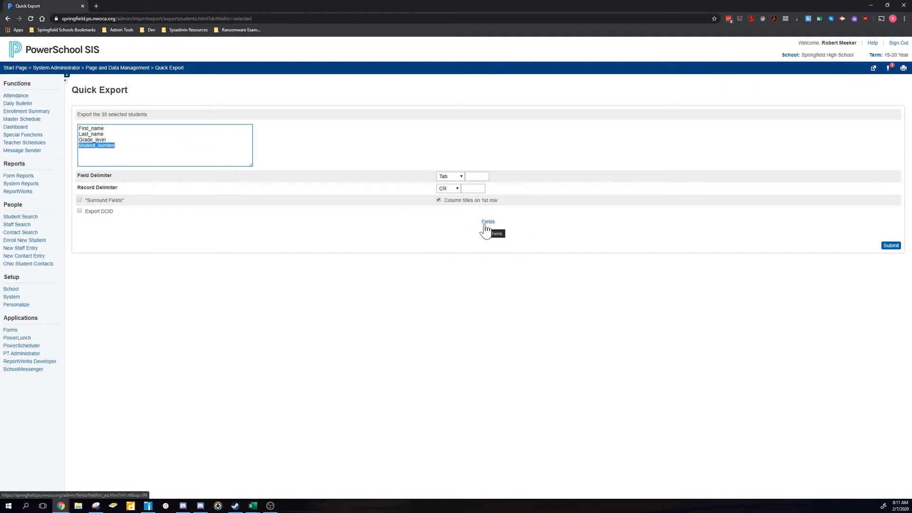
- Look up the available student fields matching "guardian", and close the field list without adding any
left_click(487, 228)
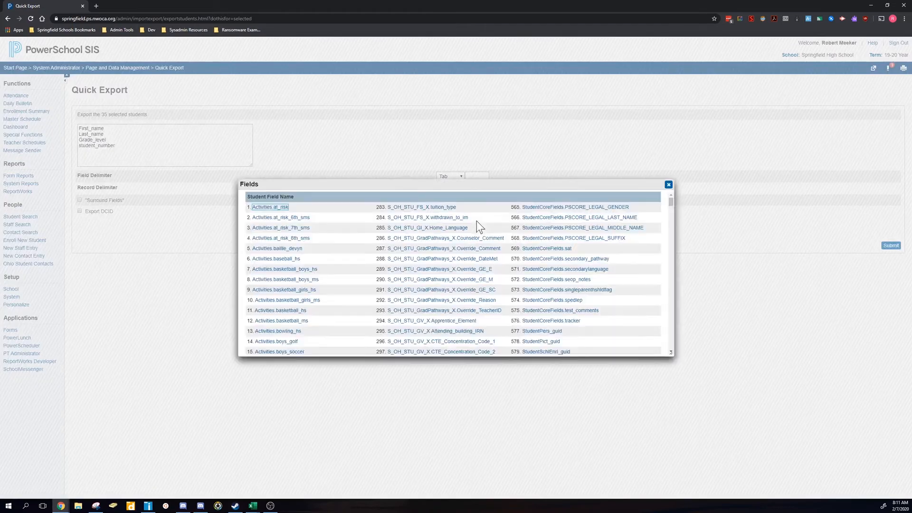
type("guar")
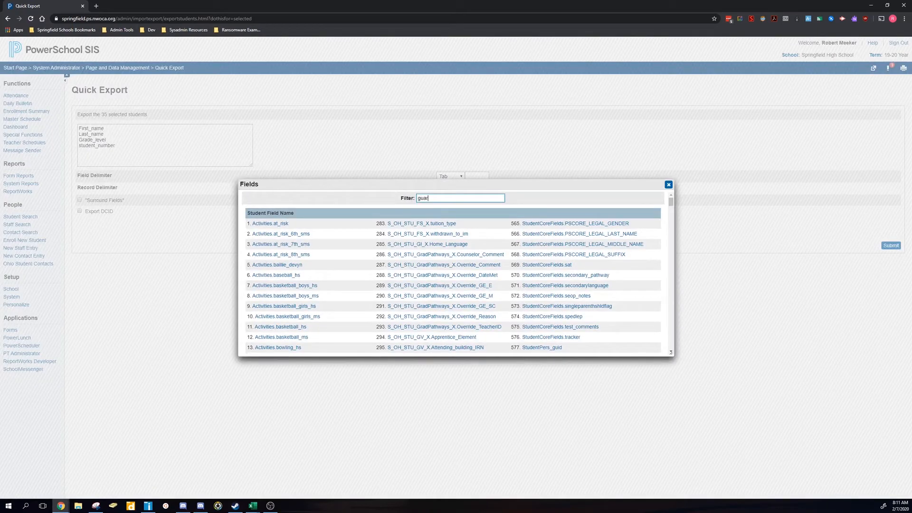
type("dian")
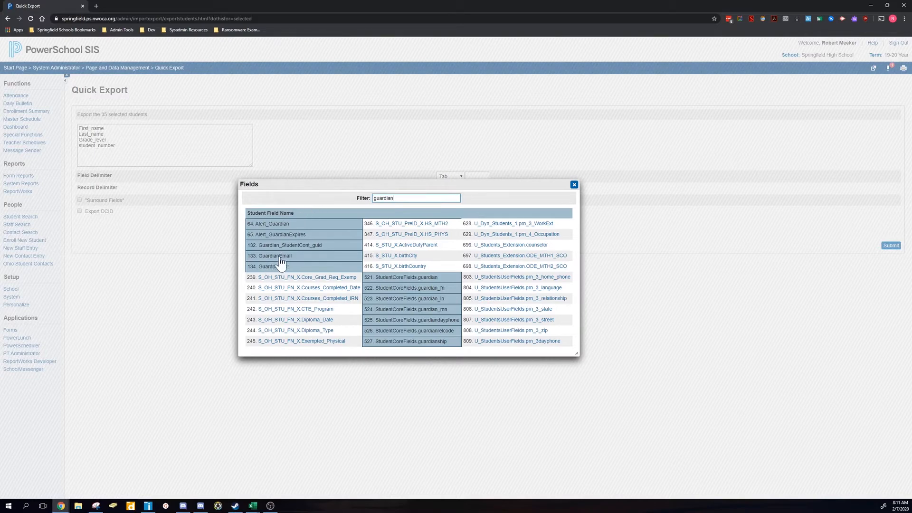
left_click(574, 185)
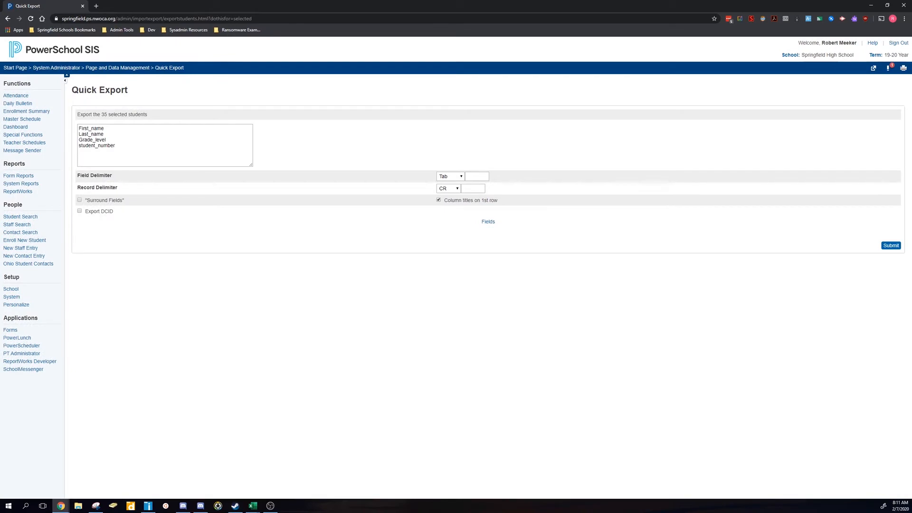
- Export the selected students and locate the downloaded text file in the Downloads folder, bringing up its available actions
left_click(898, 246)
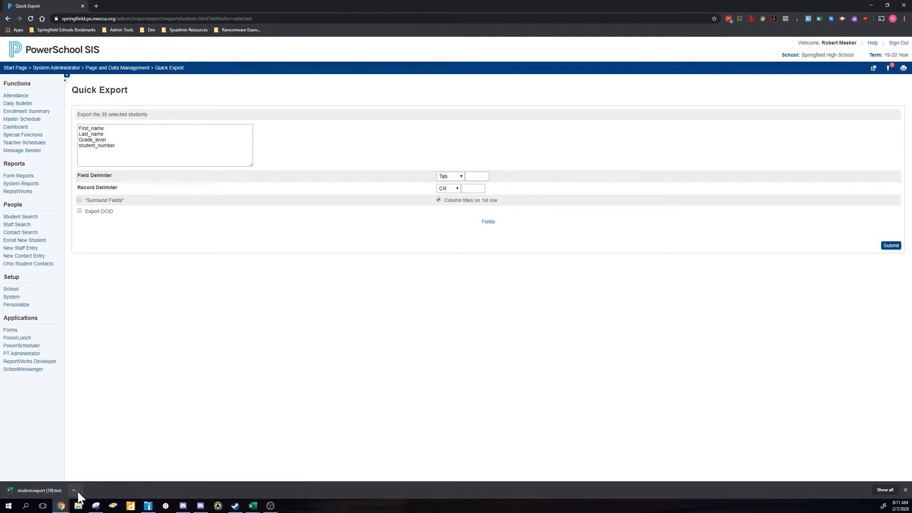
left_click(76, 490)
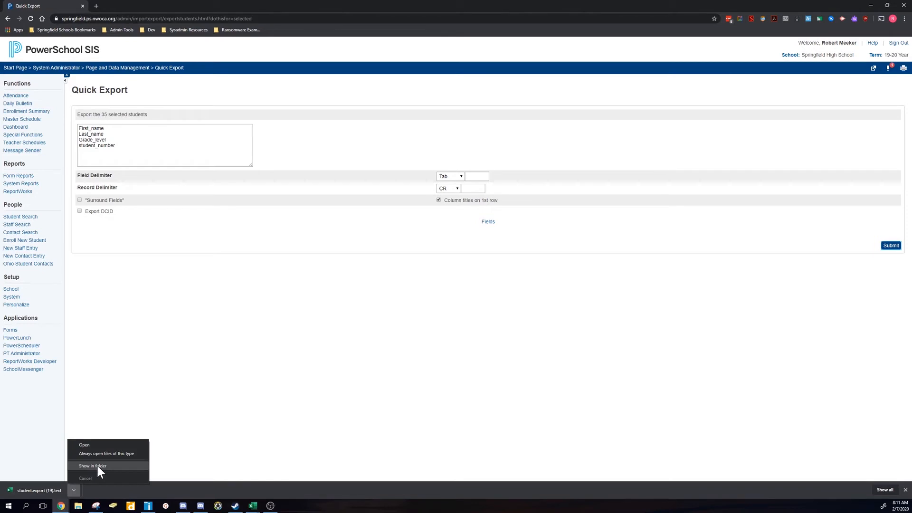
left_click(98, 465)
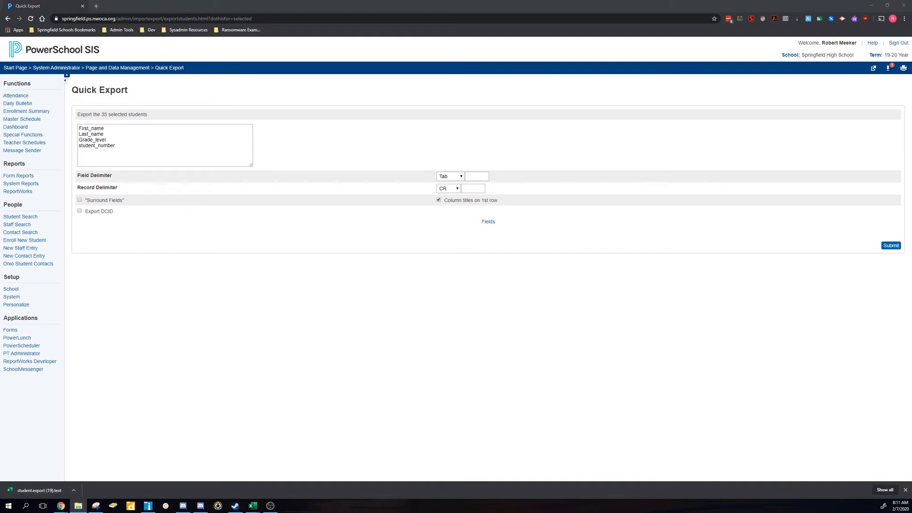
left_click_drag(911, 260, 389, 139)
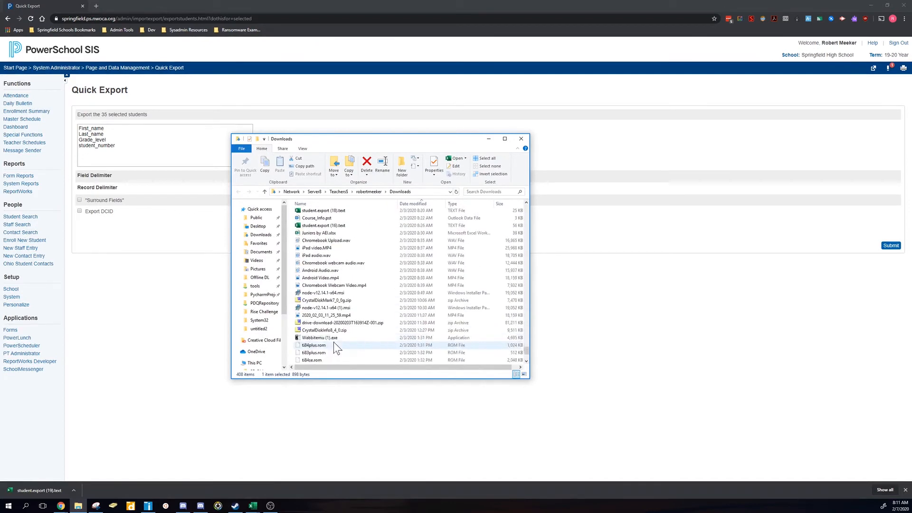
scroll(334, 341, "down", 1)
scroll(409, 266, "up", 10)
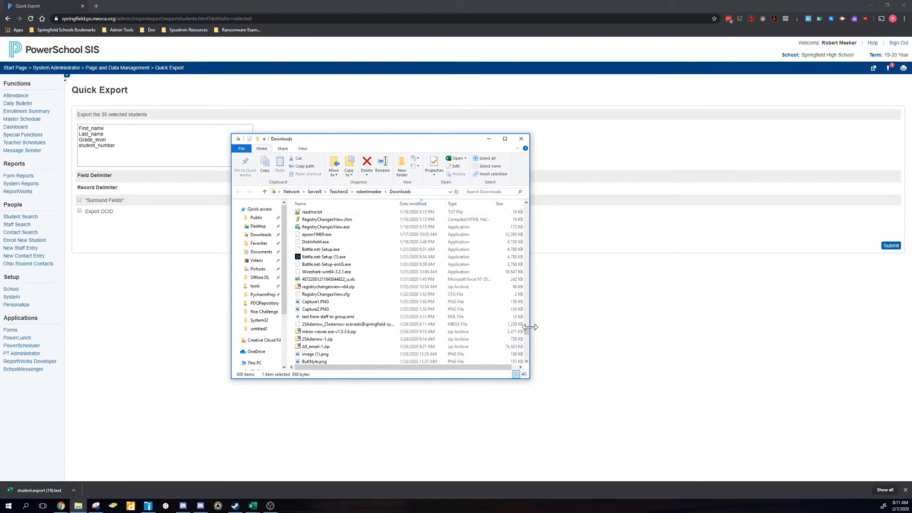
left_click_drag(525, 334, 500, 369)
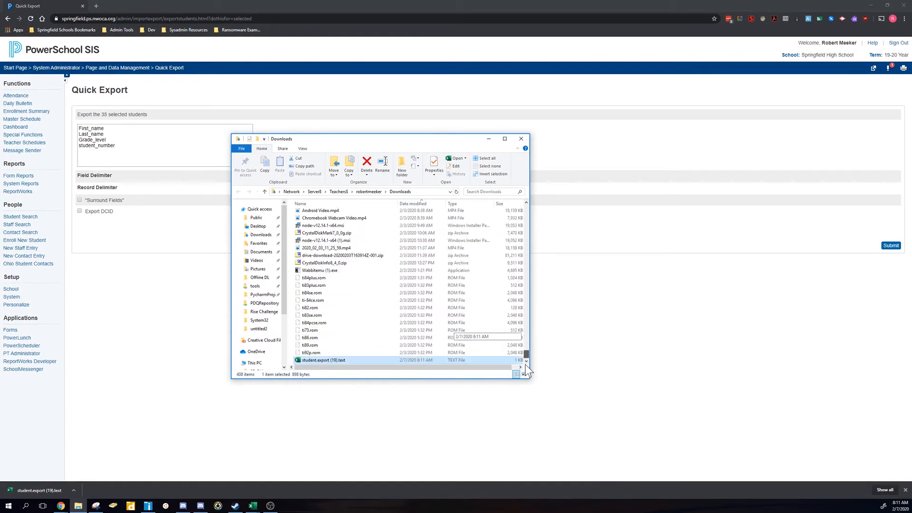
right_click(303, 361)
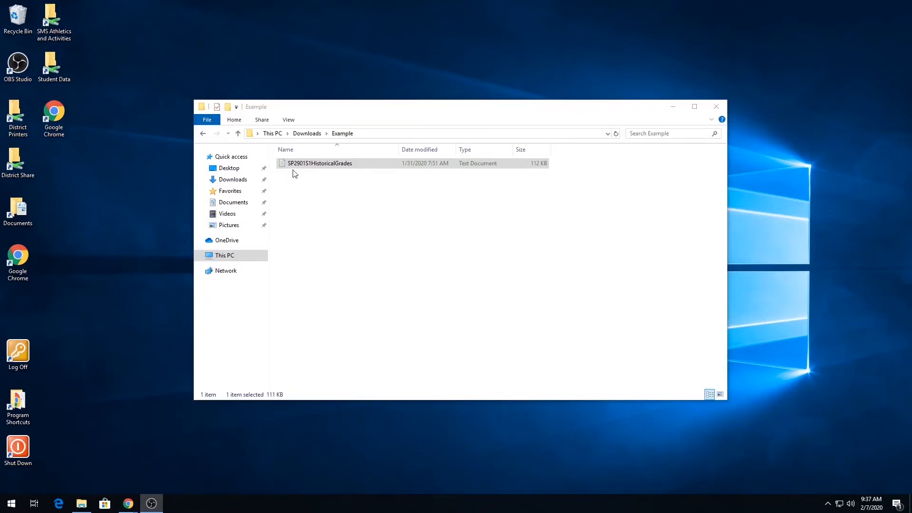
- Choose to open the SP2901S1HistoricalGrades file with another app located on this PC
right_click(319, 166)
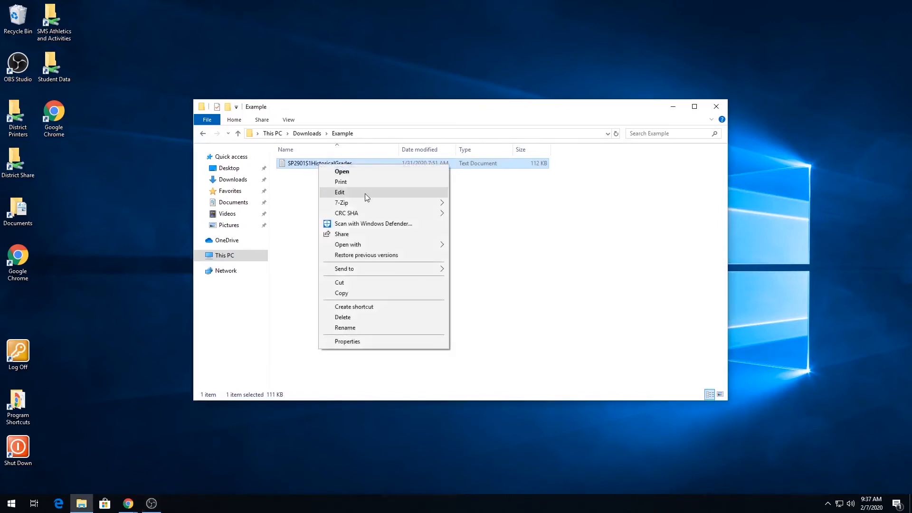
mouse_move(369, 244)
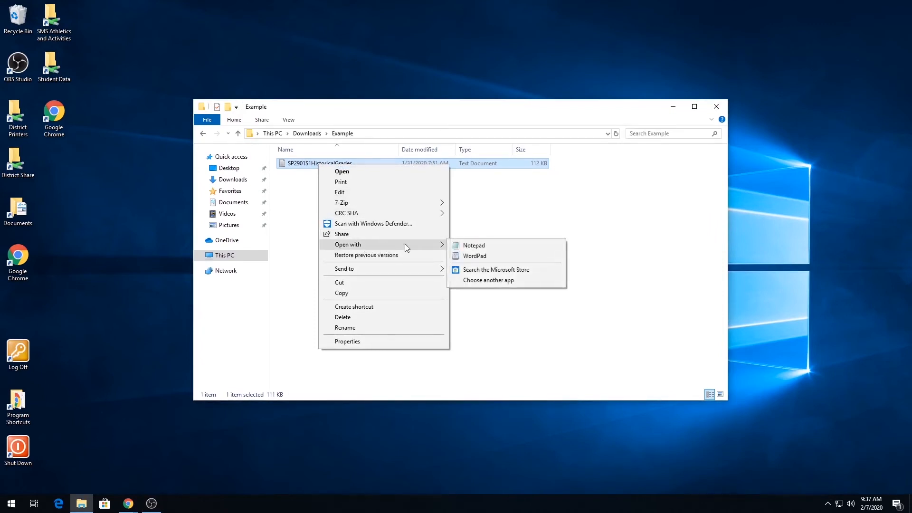
left_click(481, 281)
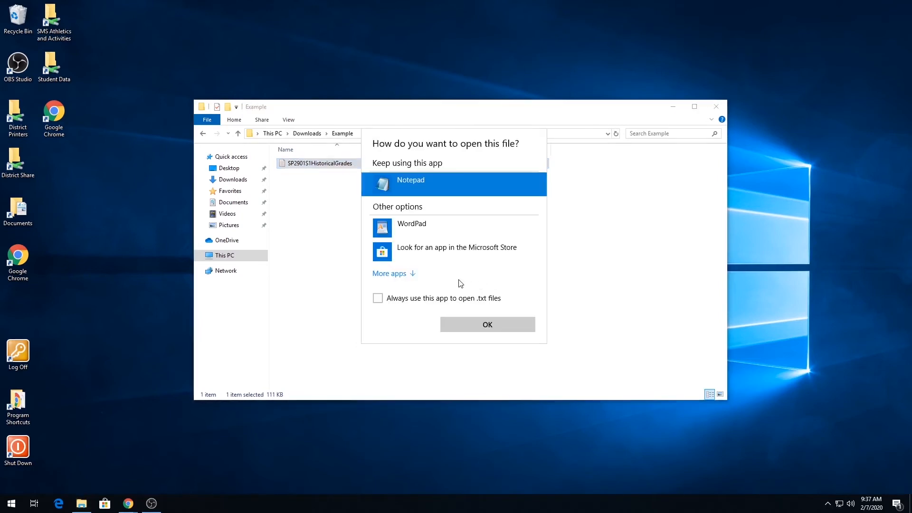
left_click(402, 276)
scroll(399, 279, "down", 5)
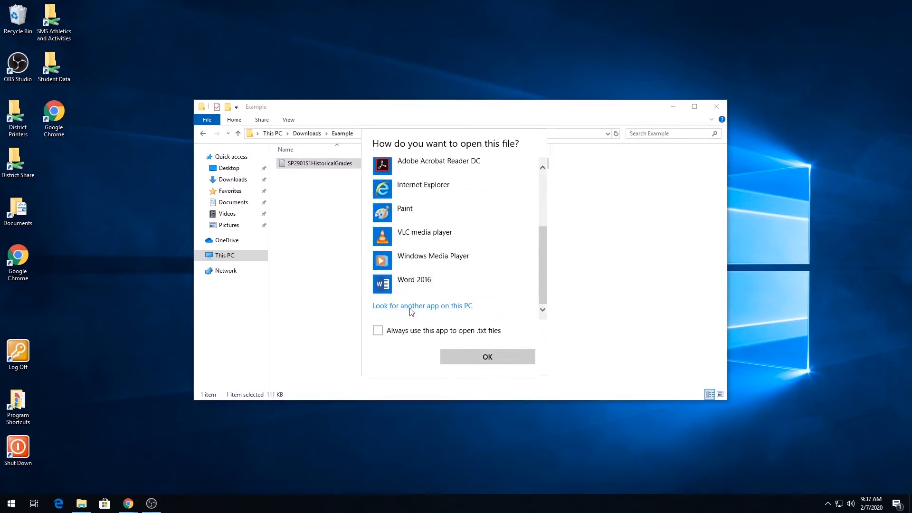
left_click(414, 308)
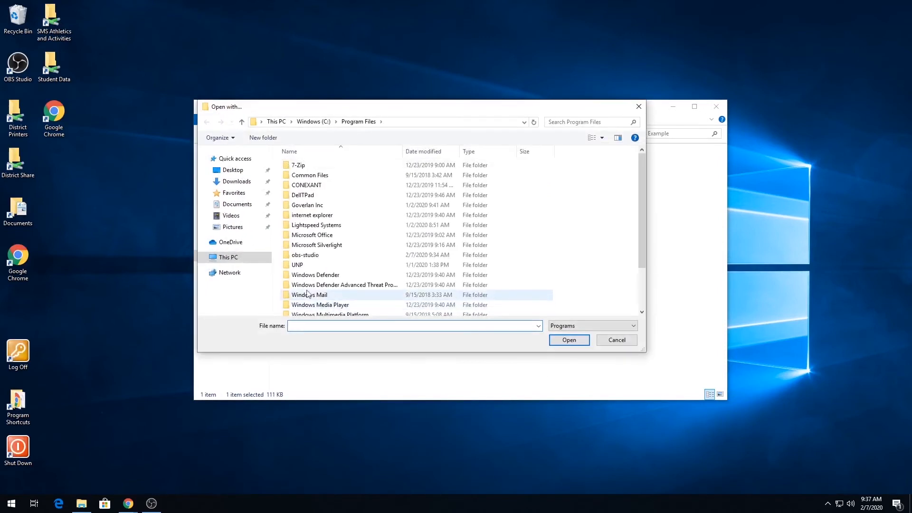
- Choose the EXCEL application in C:\Program Files (x86)\Microsoft Office\Office16 as the program for opening the text file
left_click(230, 259)
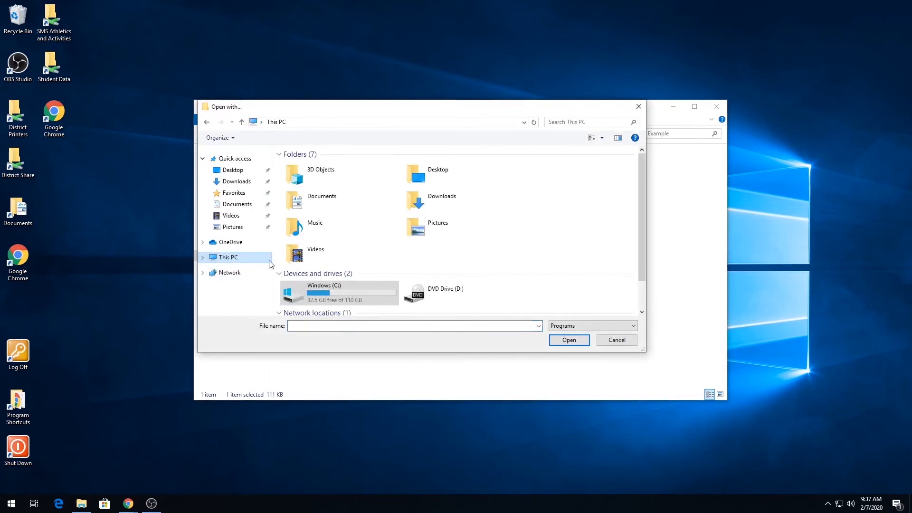
double_click(325, 301)
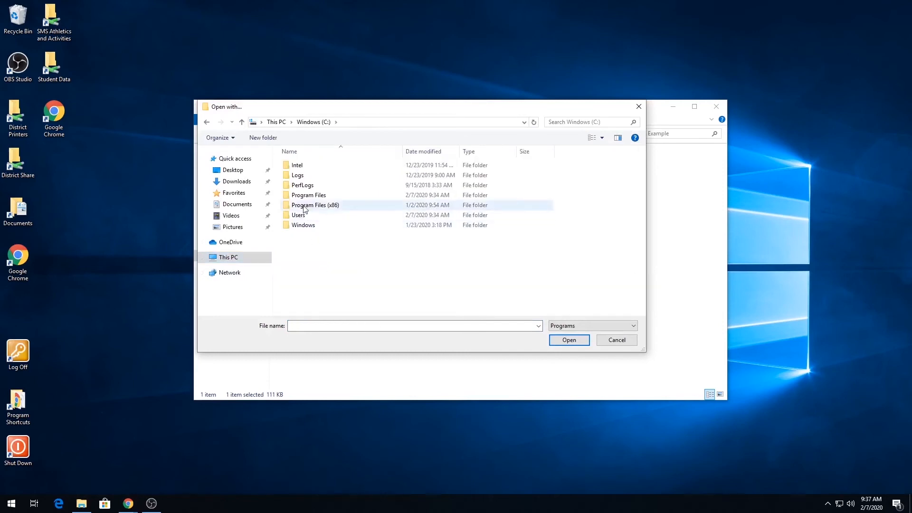
double_click(329, 208)
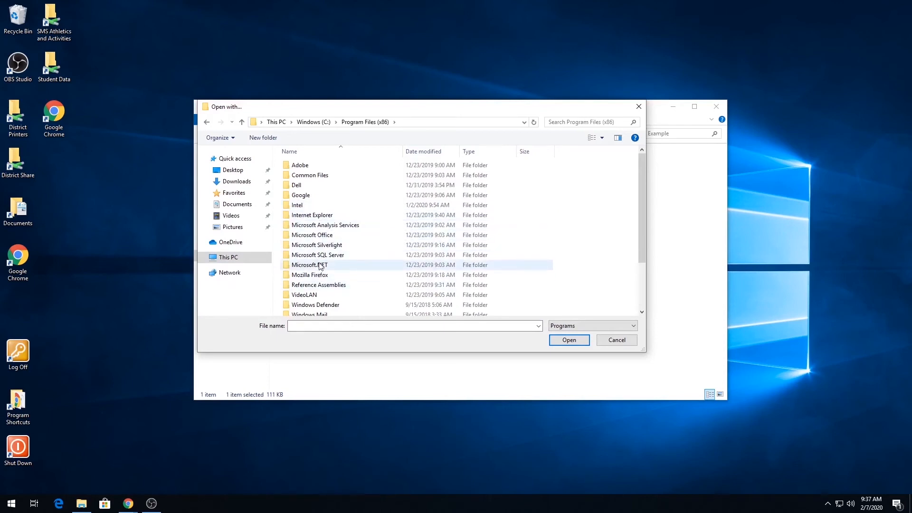
double_click(314, 235)
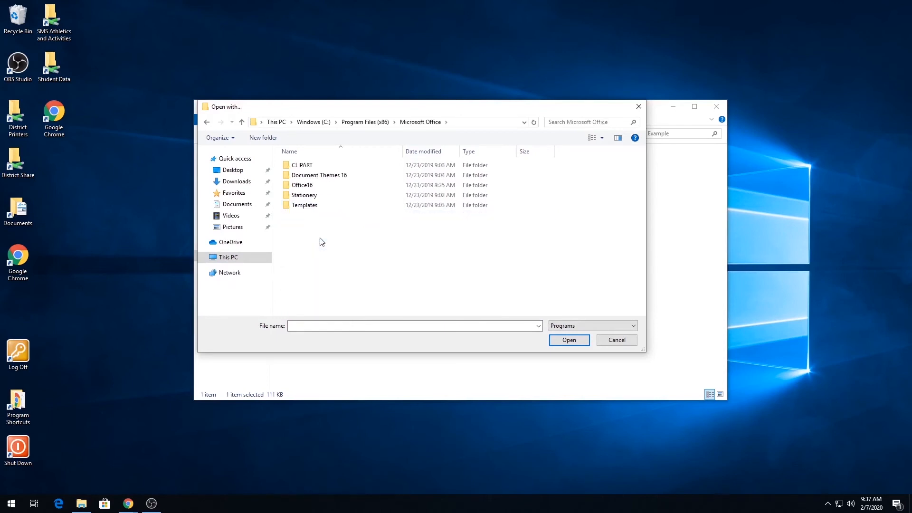
double_click(306, 188)
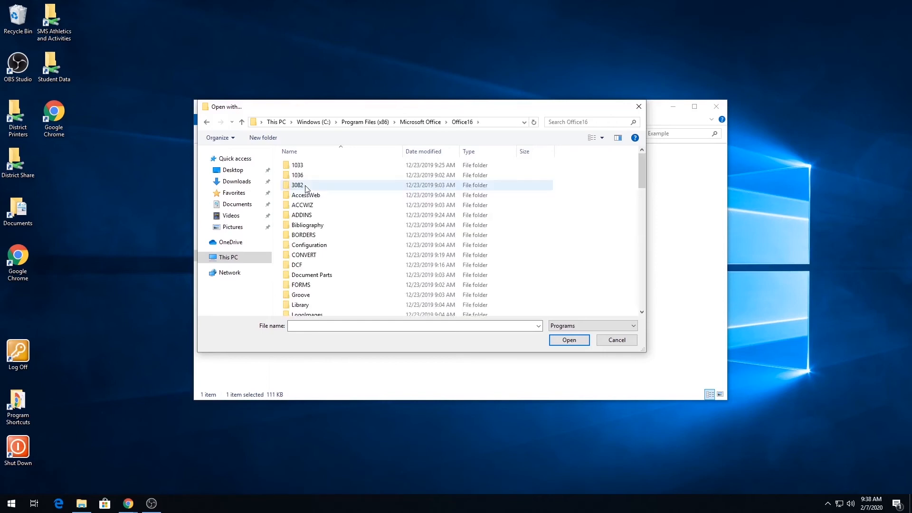
scroll(326, 221, "down", 5)
scroll(326, 221, "down", 3)
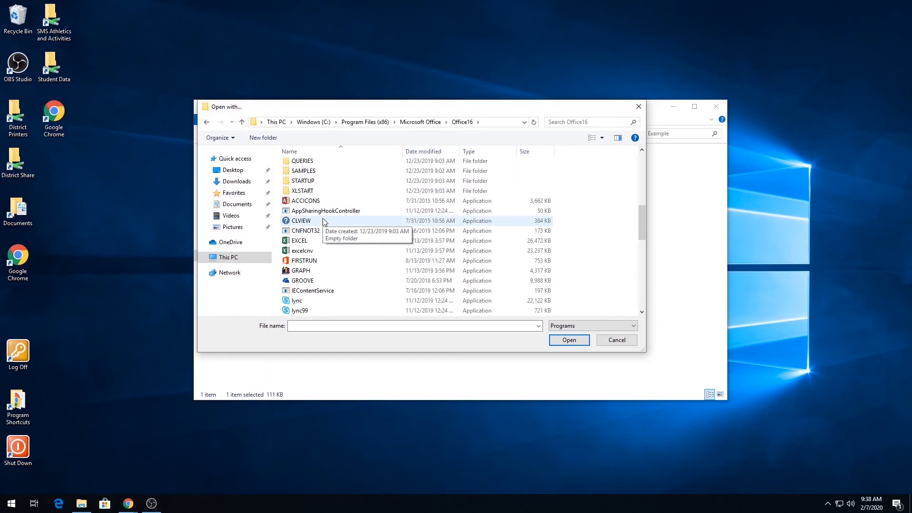
left_click(307, 243)
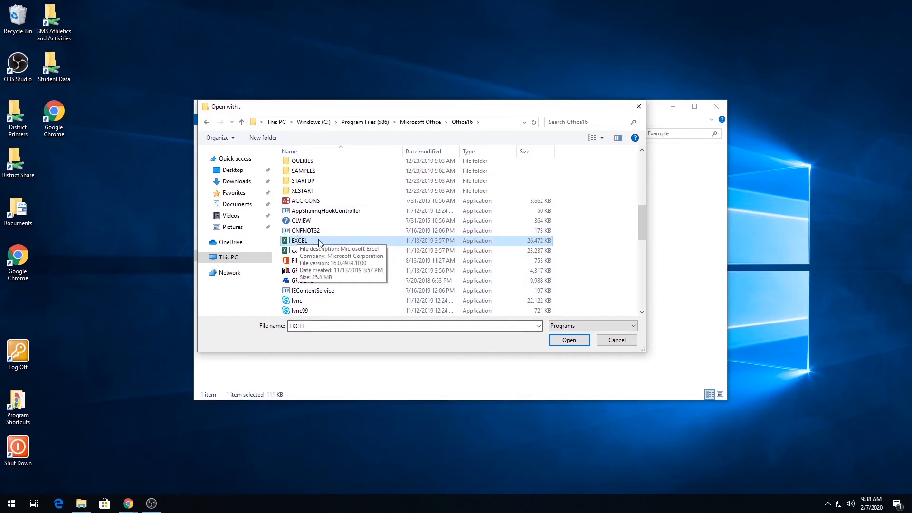
left_click(567, 343)
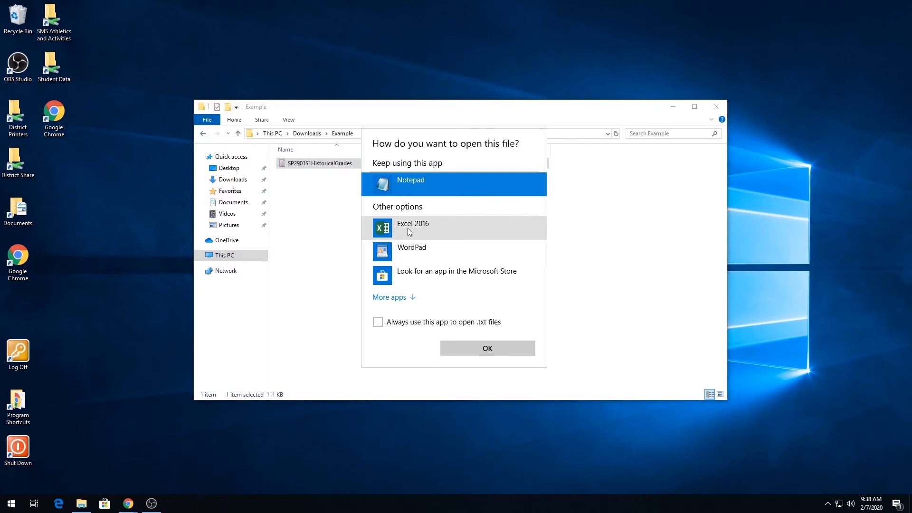
- Make Excel 2016 the app always used for .txt files and open SP2901S1HistoricalGrades with it
left_click(407, 228)
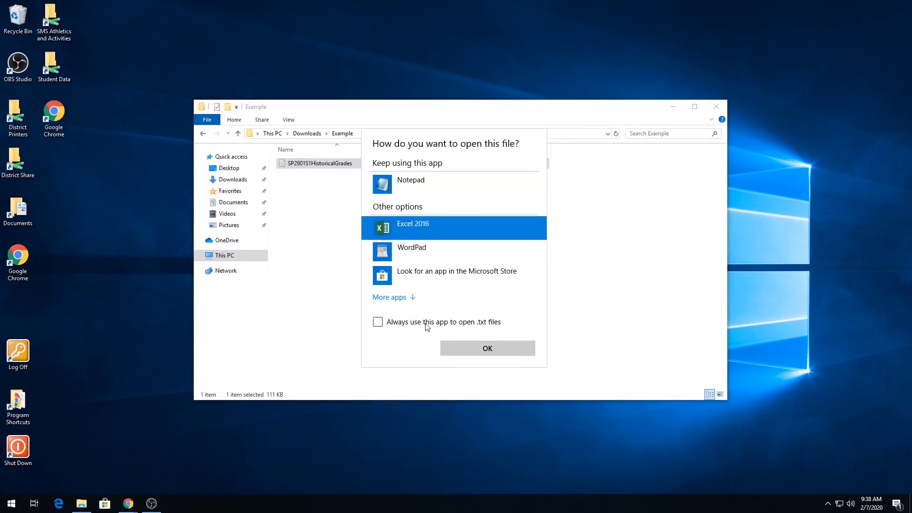
left_click(430, 328)
left_click(482, 352)
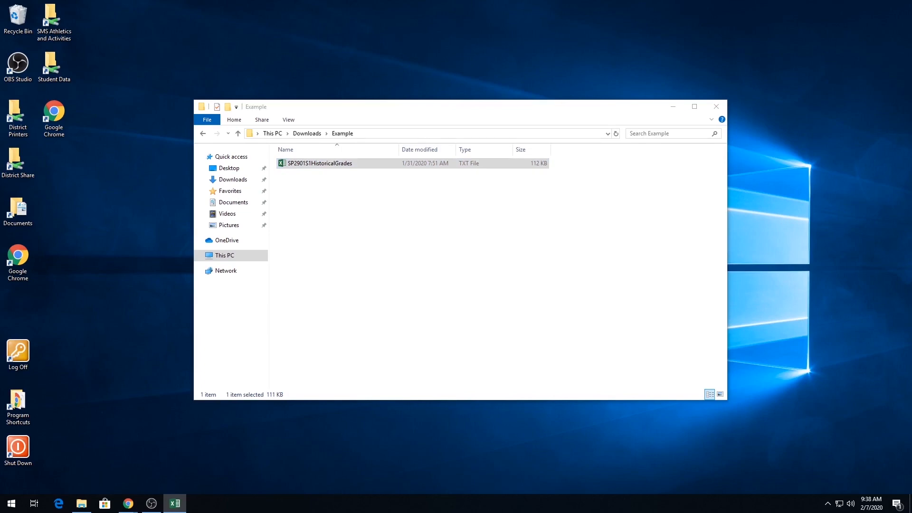
- Close the Excel window, reopen SP2901S1HistoricalGrades directly from the Example folder to check its default app, and close it again
left_click_drag(323, 277, 300, 215)
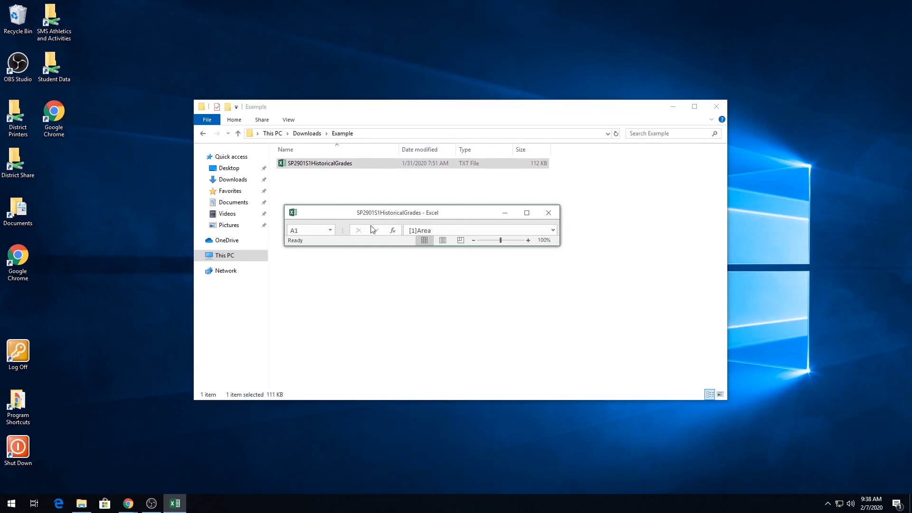
left_click(550, 212)
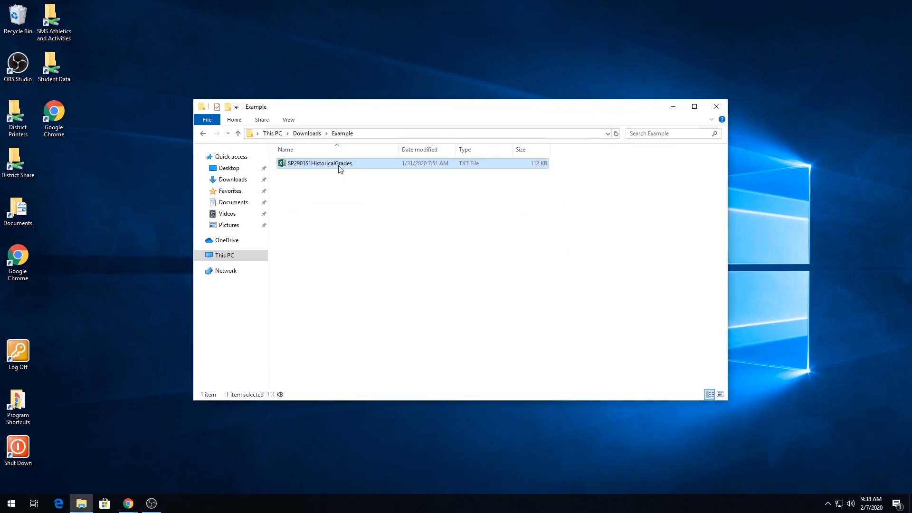
double_click(340, 167)
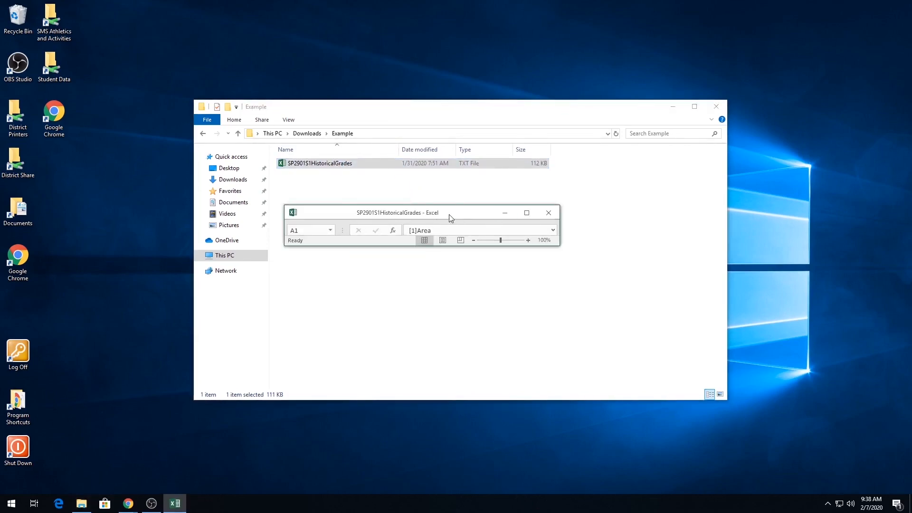
left_click(550, 216)
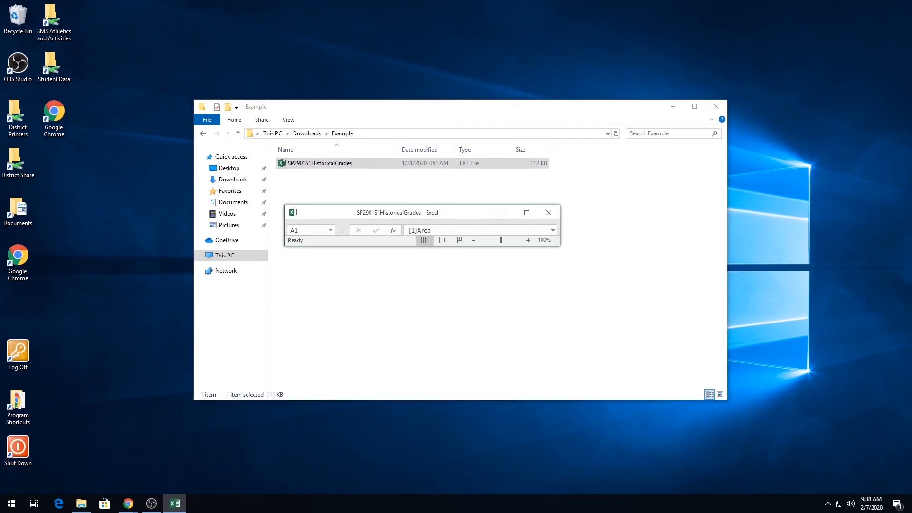